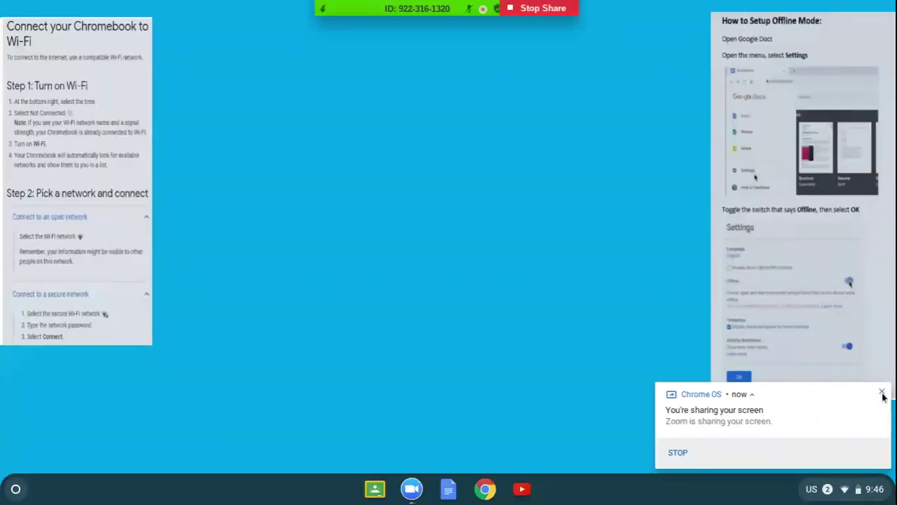
- Switch to the Camera app, take a photo of the TEAM EAST sign, and close the camera
click(881, 391)
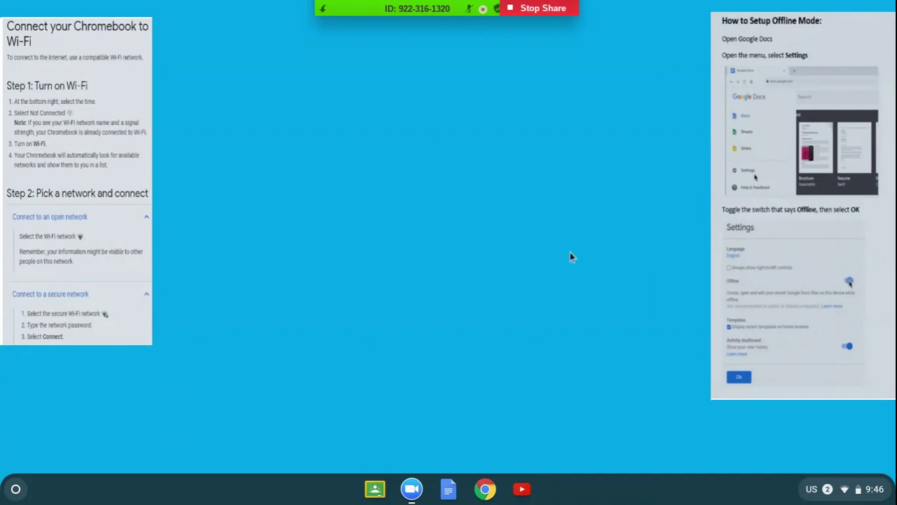
click(16, 490)
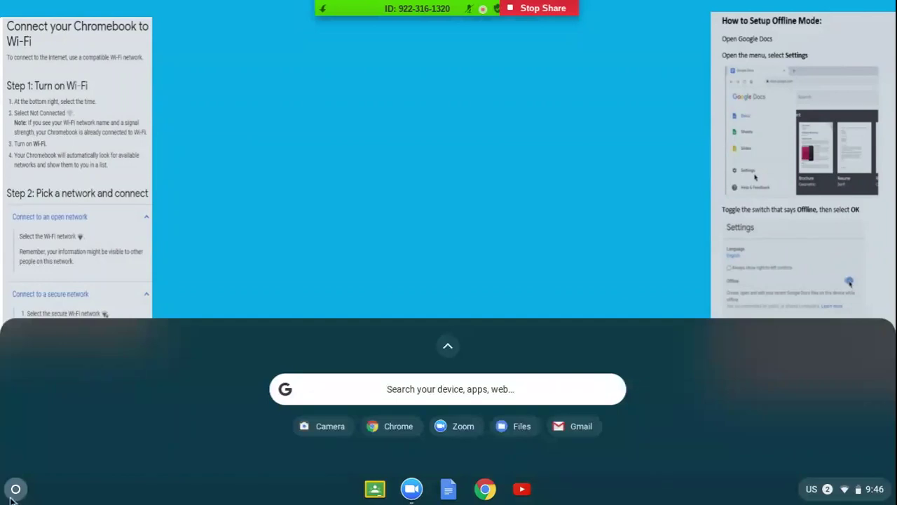
click(448, 348)
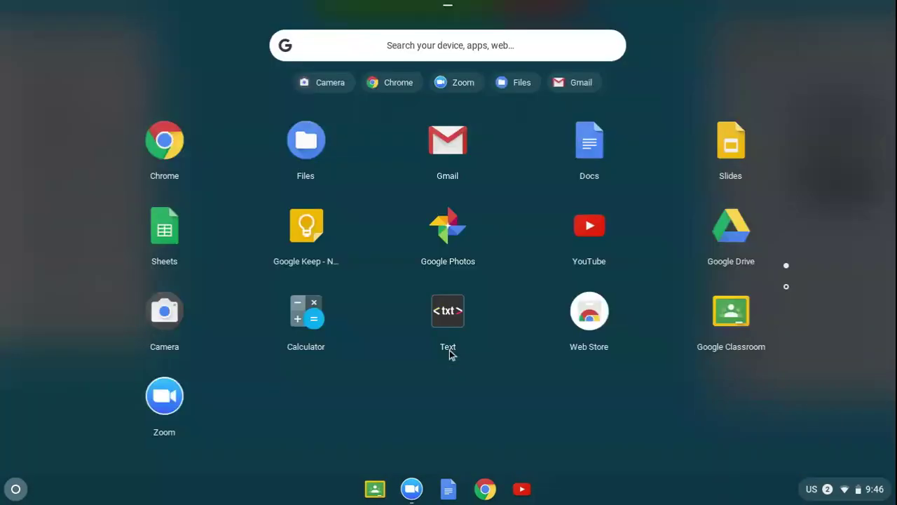
click(162, 319)
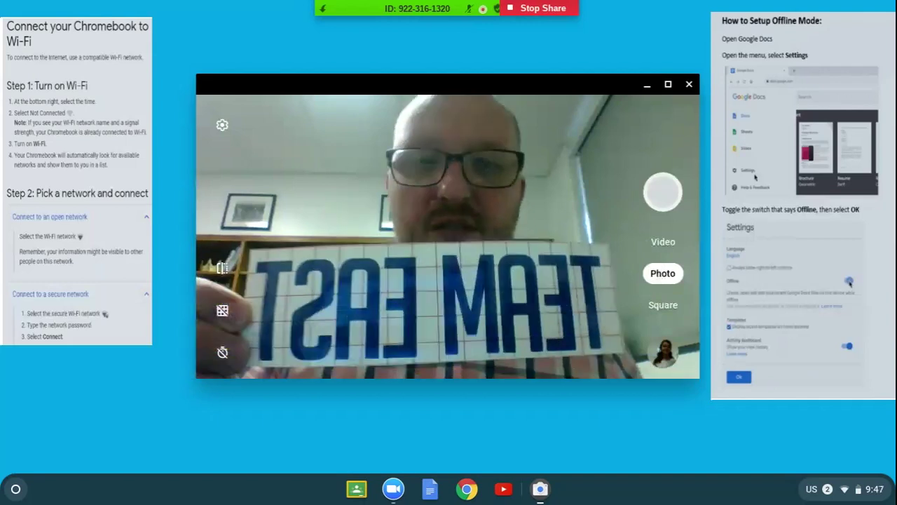
click(660, 195)
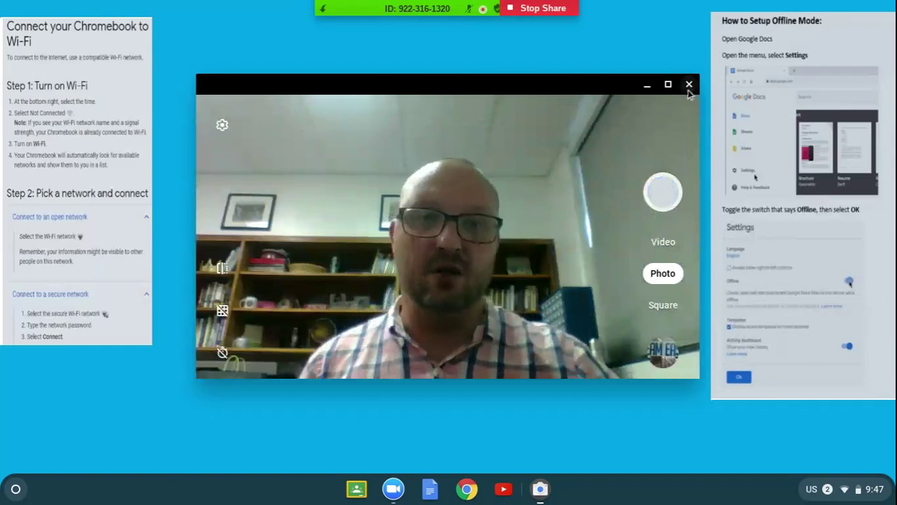
click(689, 87)
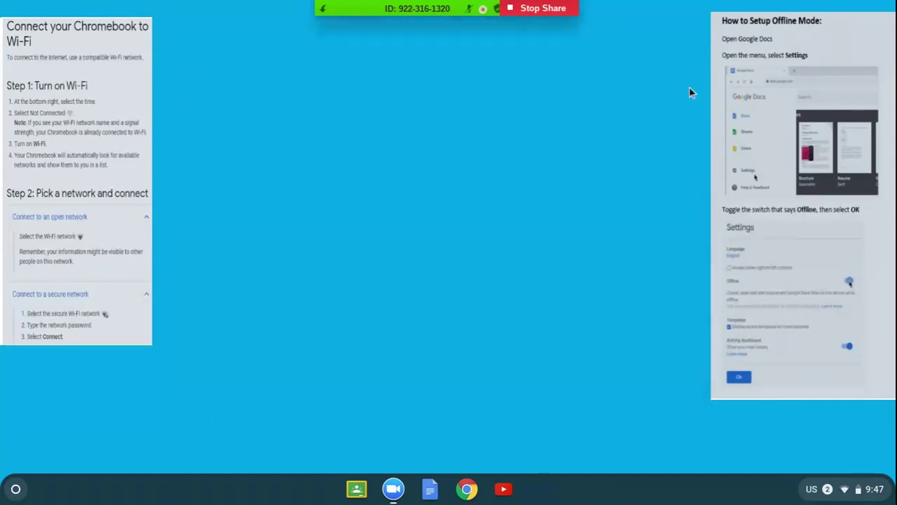
- Switch to Chrome and open the 4Art course from the Canvas home page
click(485, 491)
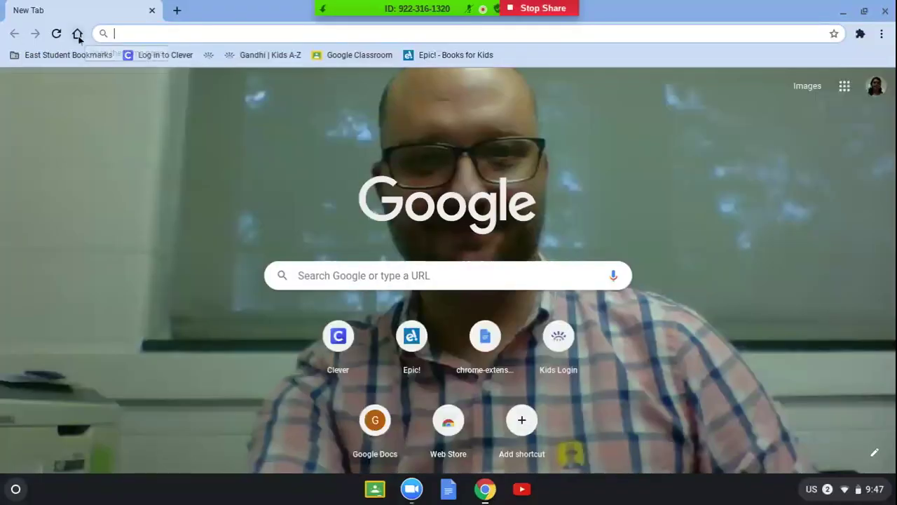
click(77, 34)
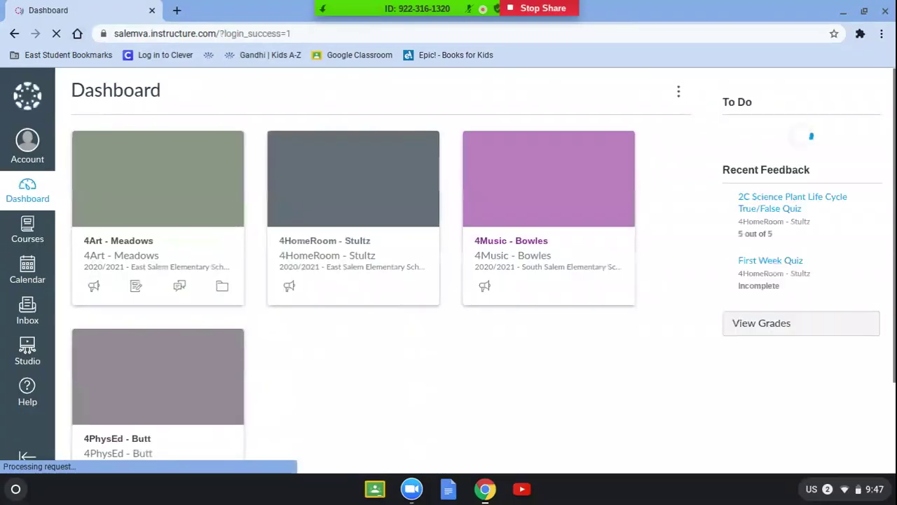
click(133, 253)
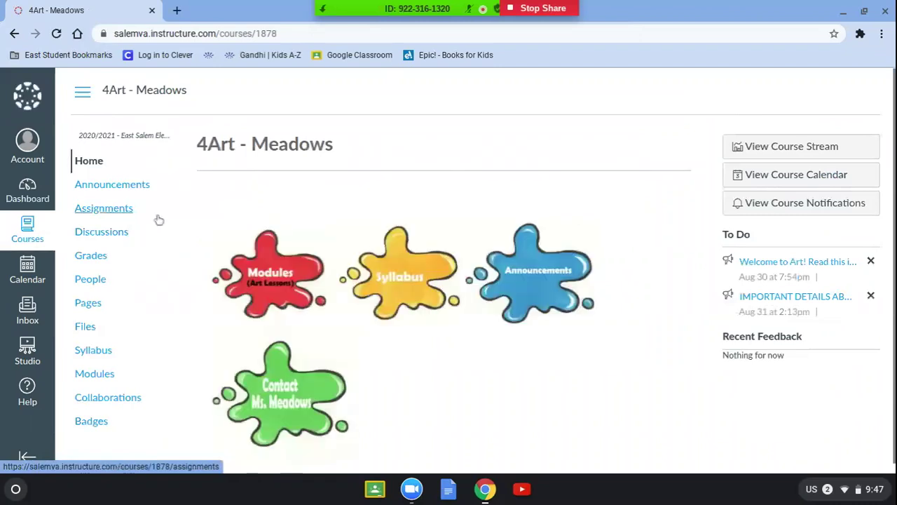
- Open the Upload your "Sharing is Caring" drawing HERE! discussion from the course's art lesson modules
scroll(281, 260, down, 3)
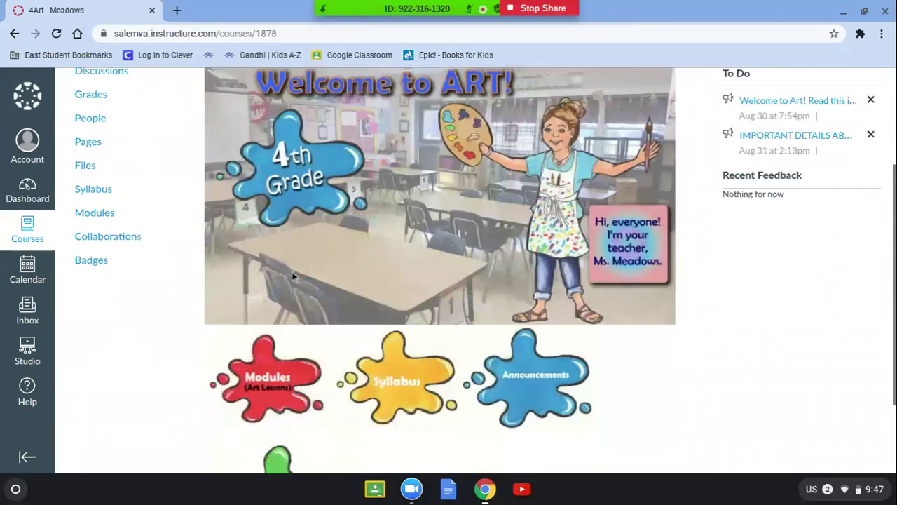
click(266, 386)
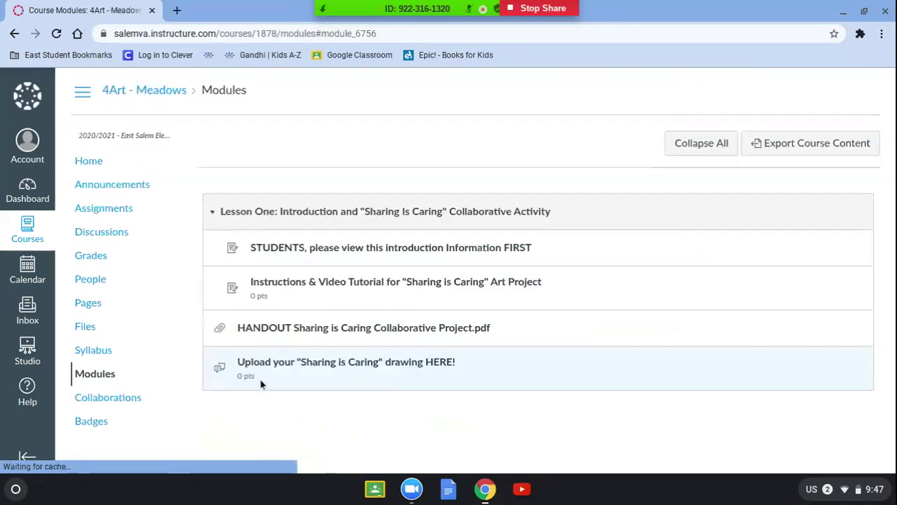
click(322, 371)
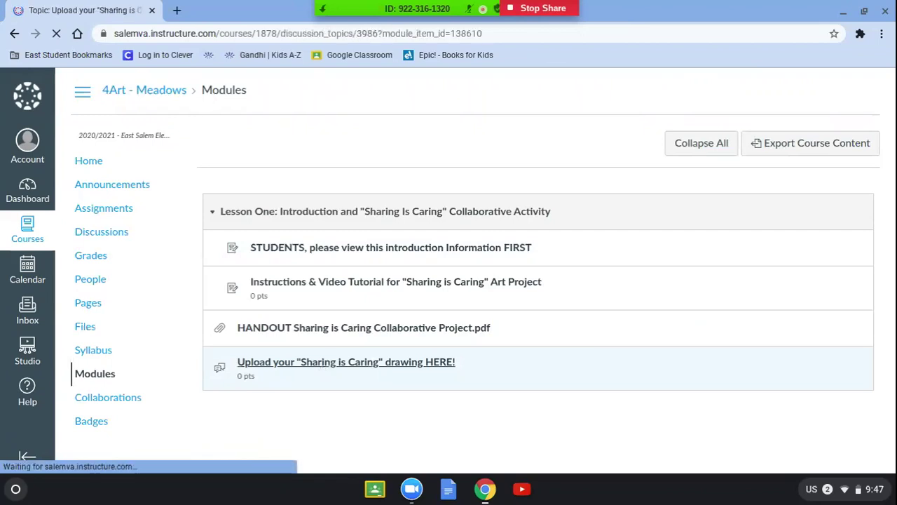
- Review the drawing upload discussion's instructions and existing posts, and start a reply to the main topic
scroll(309, 289, down, 1)
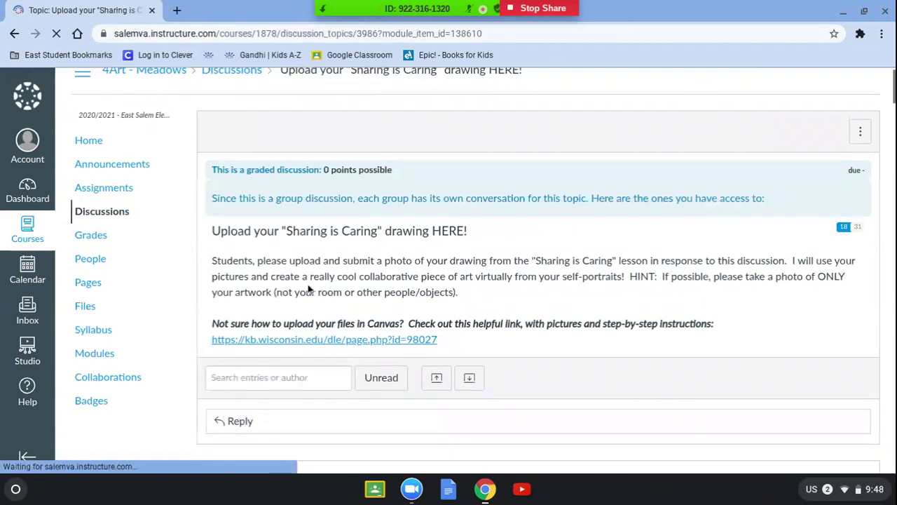
scroll(309, 290, down, 1)
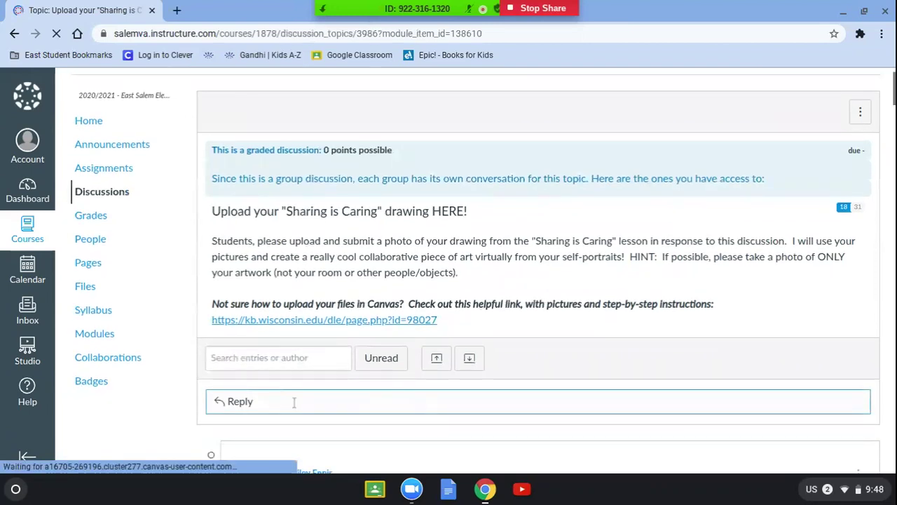
scroll(301, 393, down, 2)
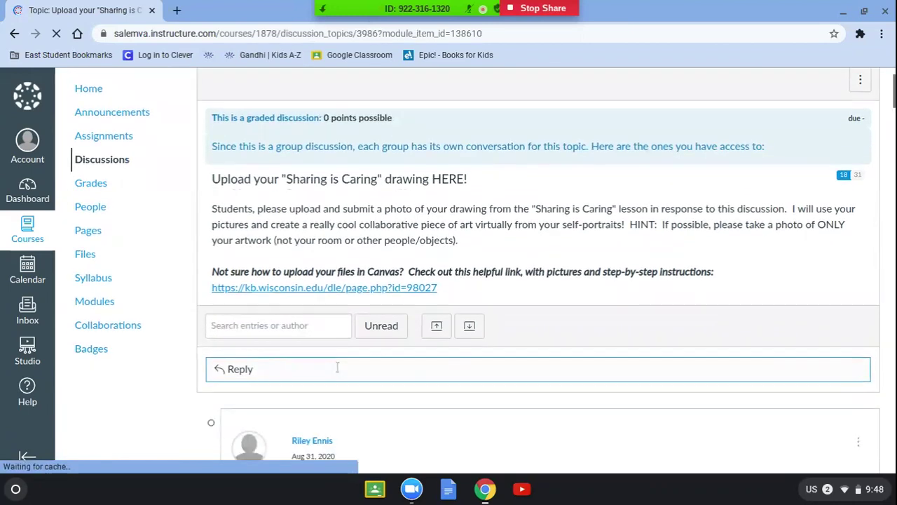
scroll(337, 368, down, 15)
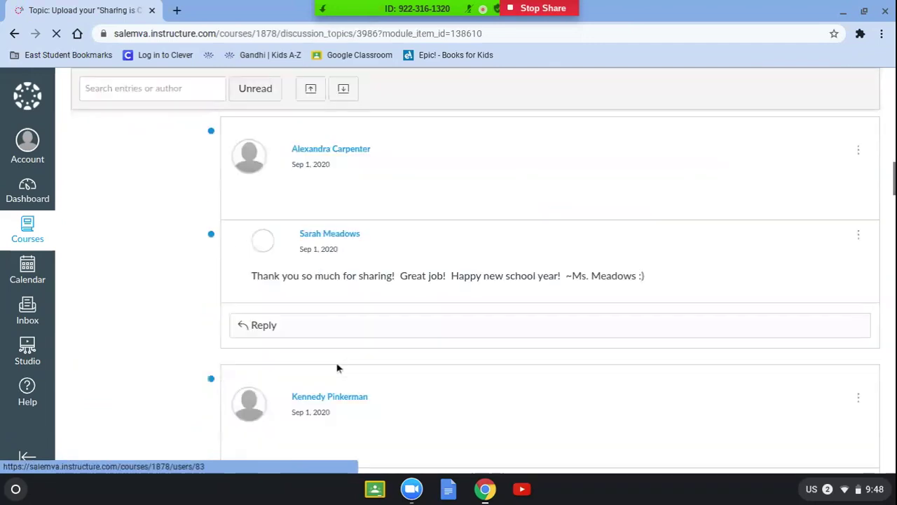
scroll(337, 366, up, 20)
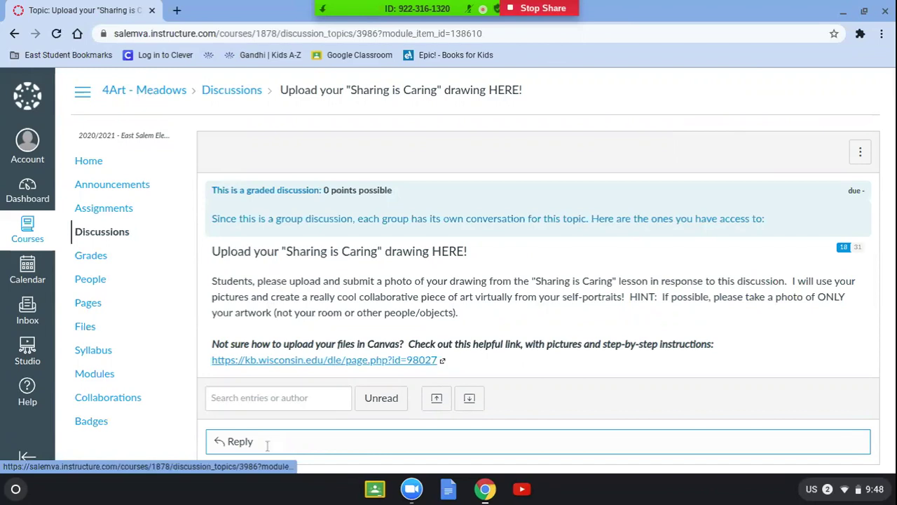
click(270, 443)
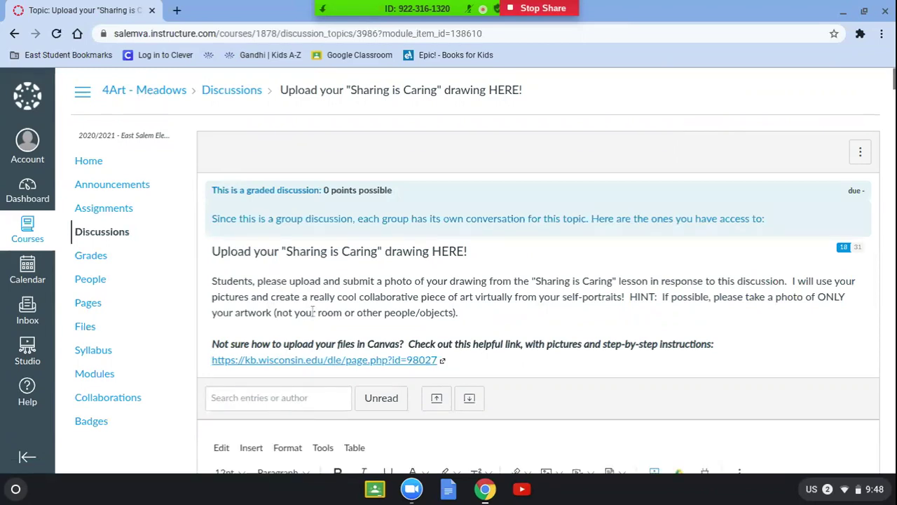
scroll(312, 309, down, 1)
scroll(312, 309, down, 1)
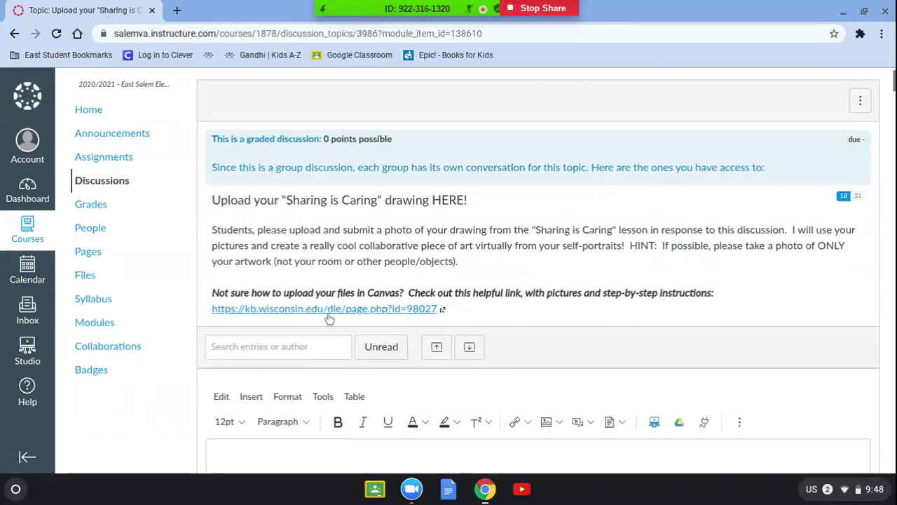
scroll(330, 319, down, 3)
scroll(329, 319, down, 2)
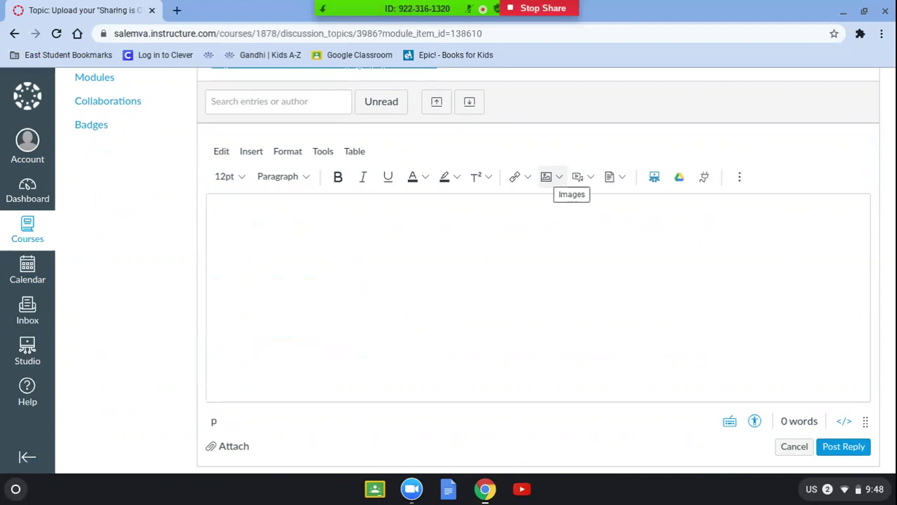
- Start an image upload in the reply and browse the computer's files for the picture
click(552, 176)
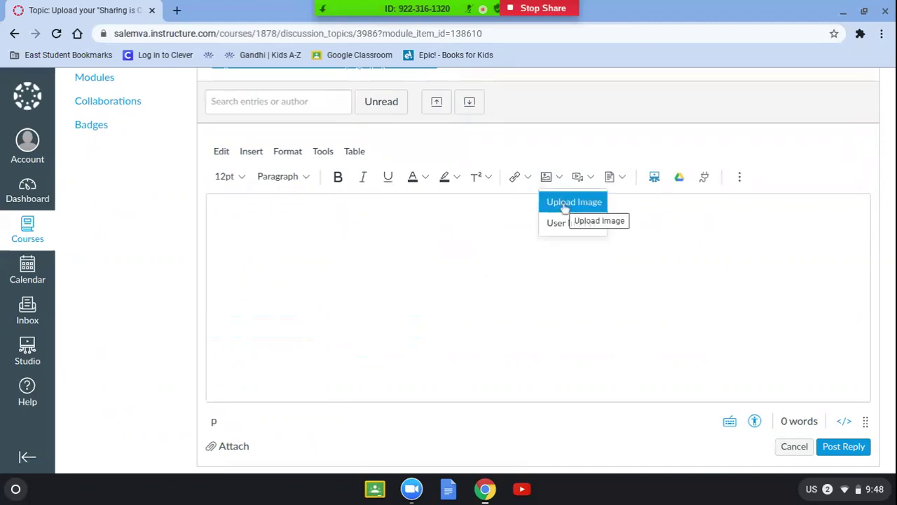
click(565, 203)
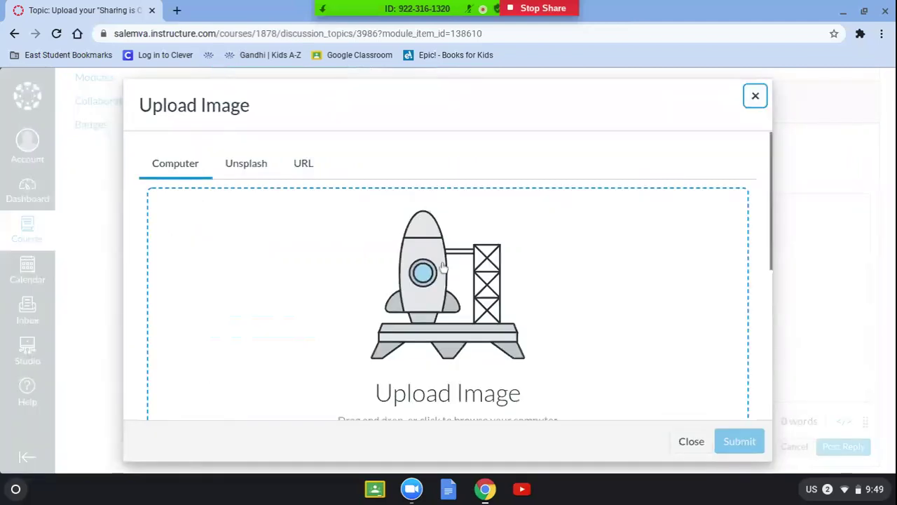
scroll(449, 270, down, 2)
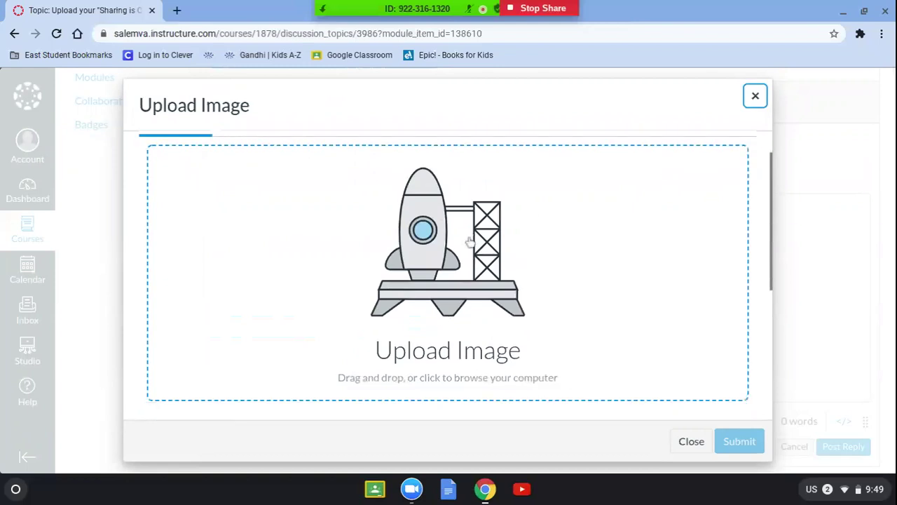
click(454, 257)
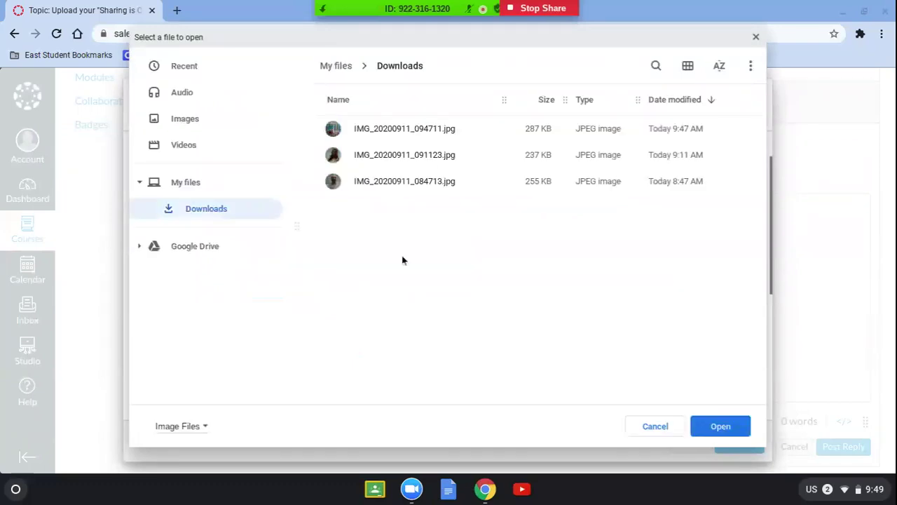
- Choose IMG_20200911_094711.jpg from the Images folder as the picture to upload
click(184, 123)
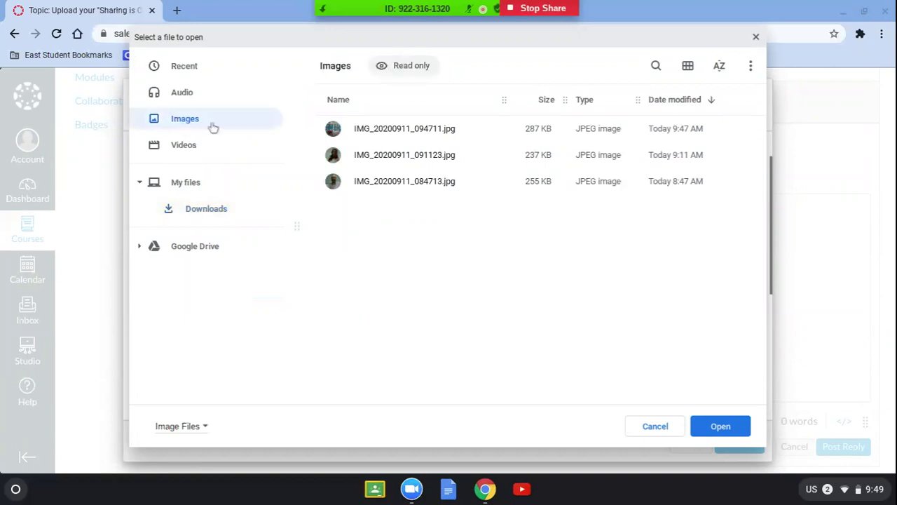
click(391, 137)
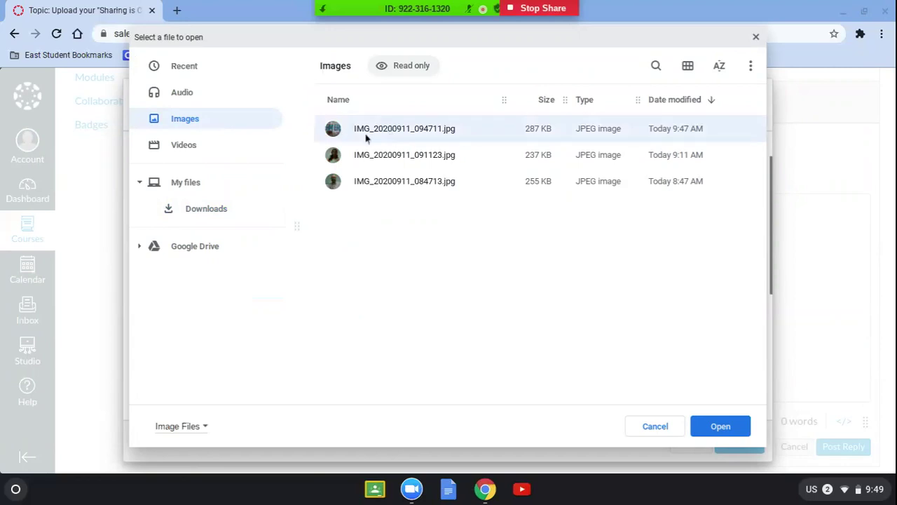
click(688, 67)
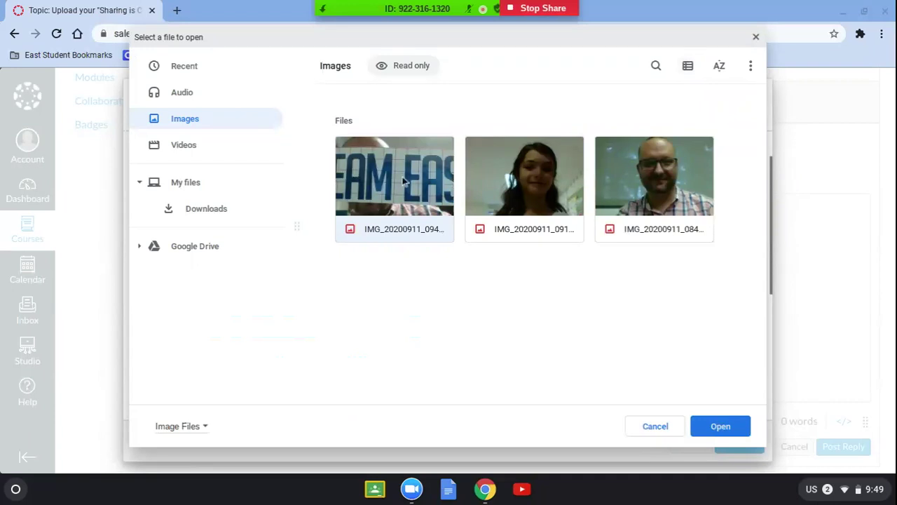
click(687, 69)
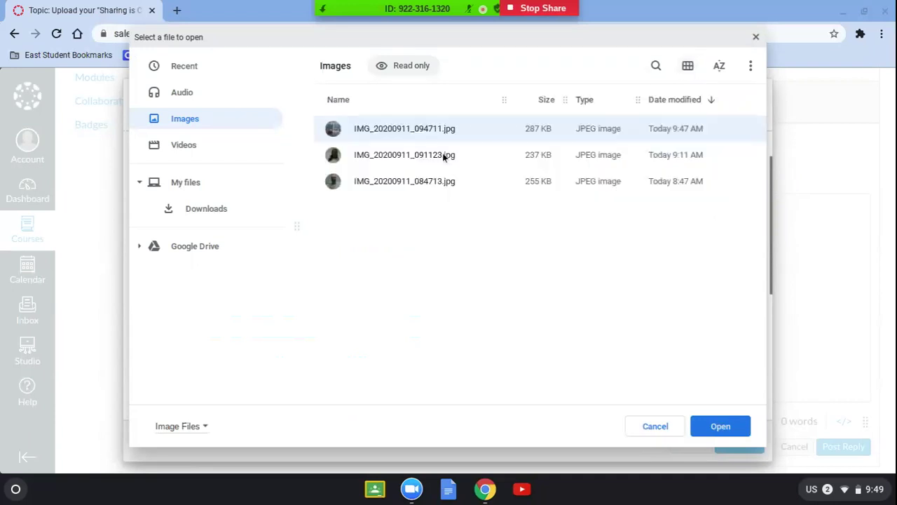
double_click(382, 130)
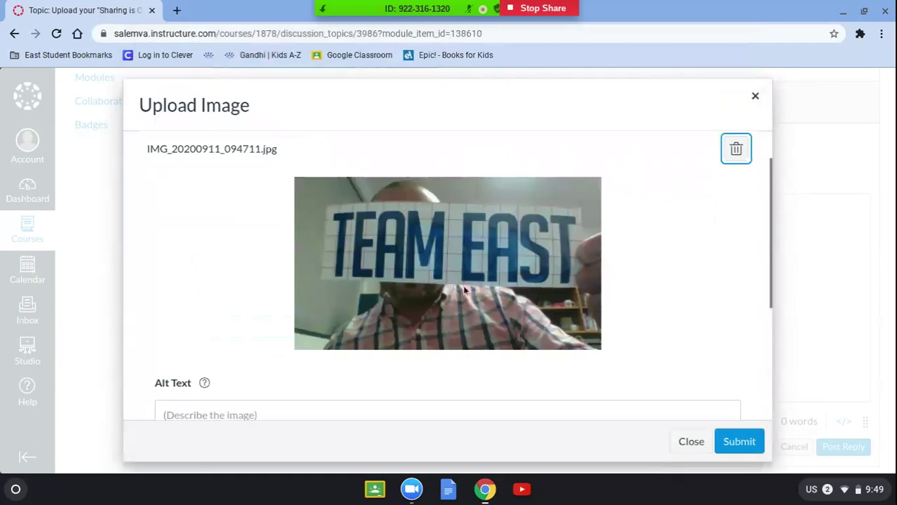
- Submit the selected image so it is inserted in the discussion reply
click(738, 443)
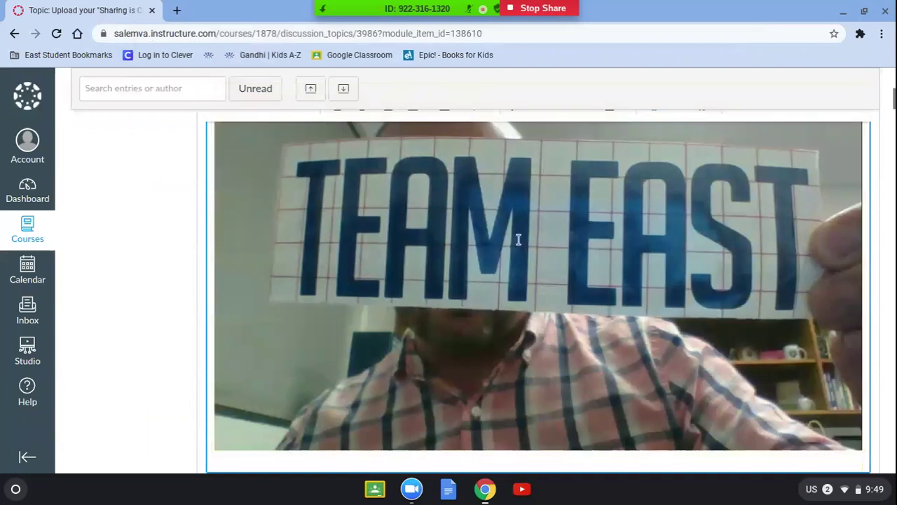
scroll(517, 247, down, 3)
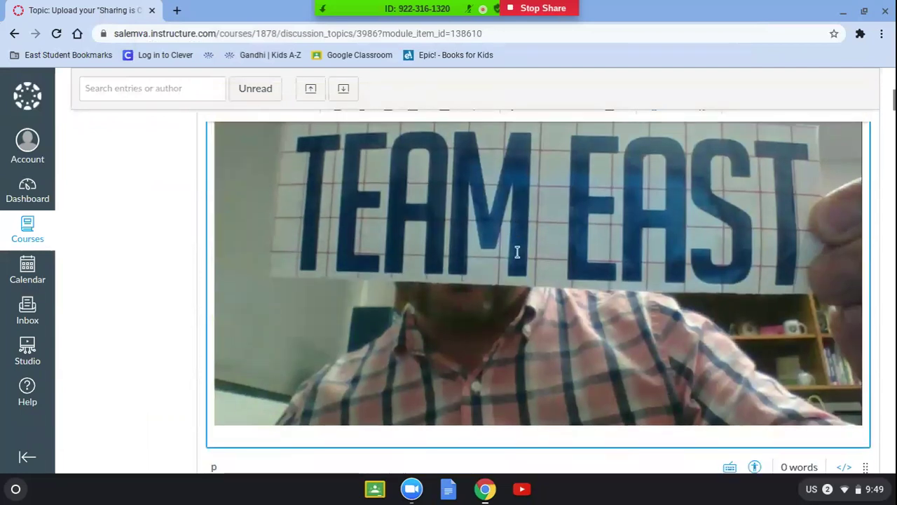
scroll(522, 190, up, 1)
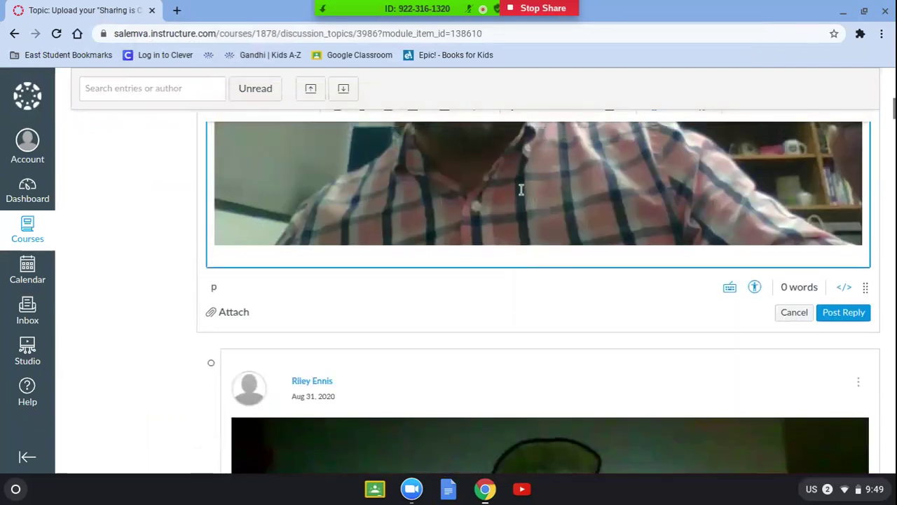